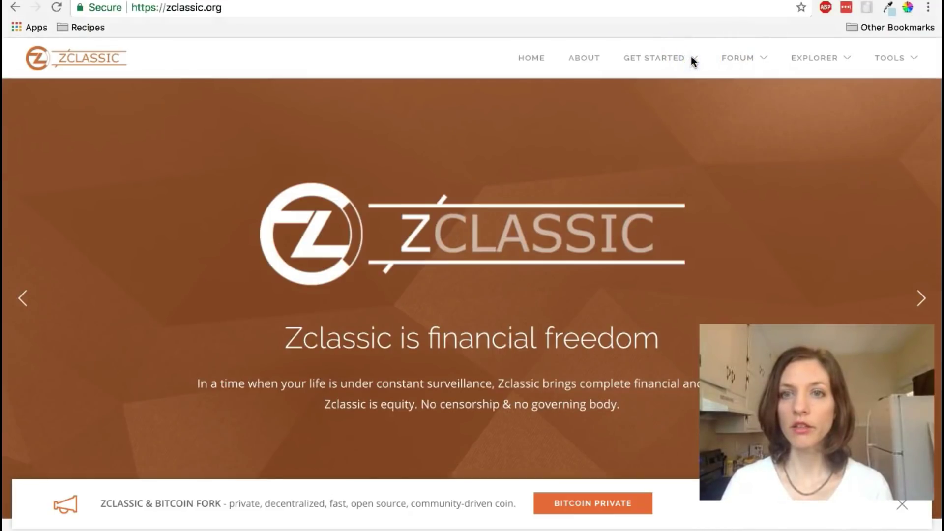
- View the GET STARTED menu's Apple wallet downloads, then go back to the home page
{"action": "left_click", "coordinate": [693, 56]}
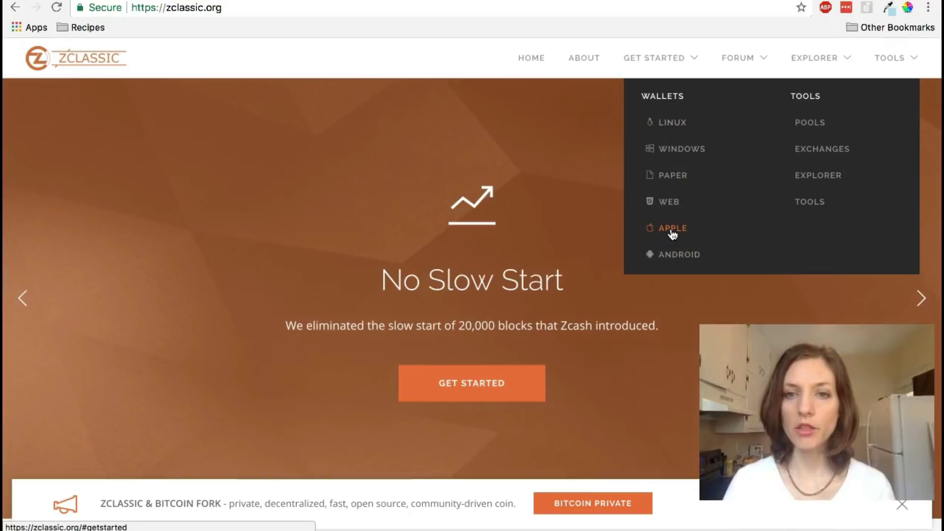
{"action": "left_click", "coordinate": [672, 230]}
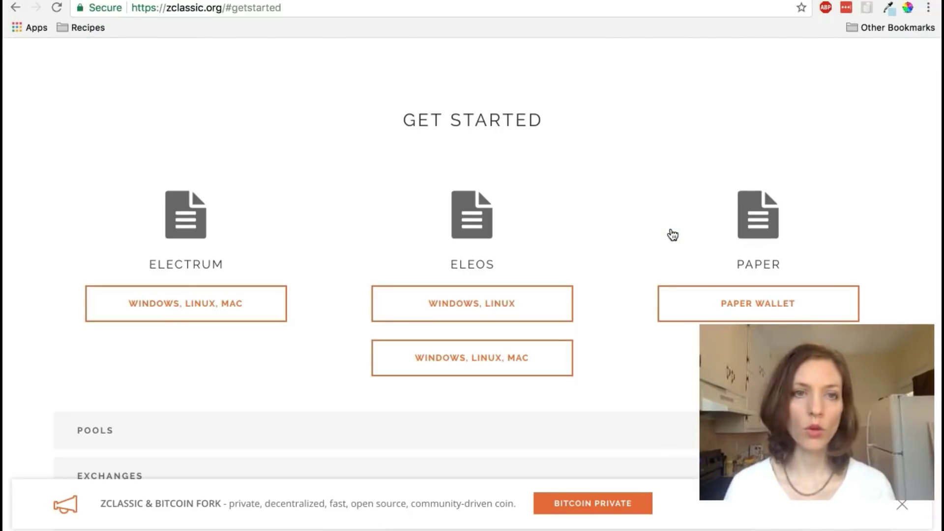
{"action": "left_click", "coordinate": [15, 8]}
- Scroll to the Get Started section and pick the Electrum 'WINDOWS, LINUX, MAC' download
{"action": "scroll", "coordinate": [533, 148], "scroll_direction": "down", "scroll_amount": 15}
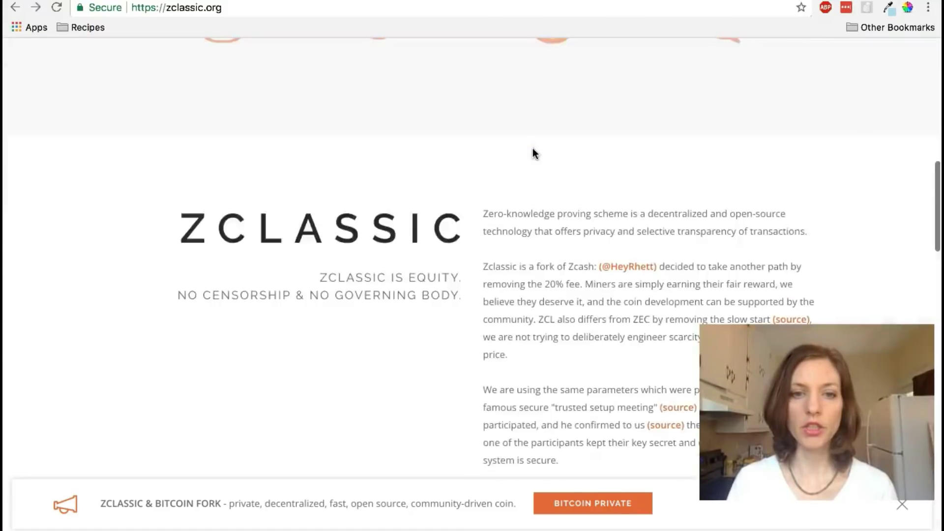
{"action": "scroll", "coordinate": [532, 148], "scroll_direction": "down", "scroll_amount": 6}
{"action": "scroll", "coordinate": [532, 148], "scroll_direction": "up", "scroll_amount": 4}
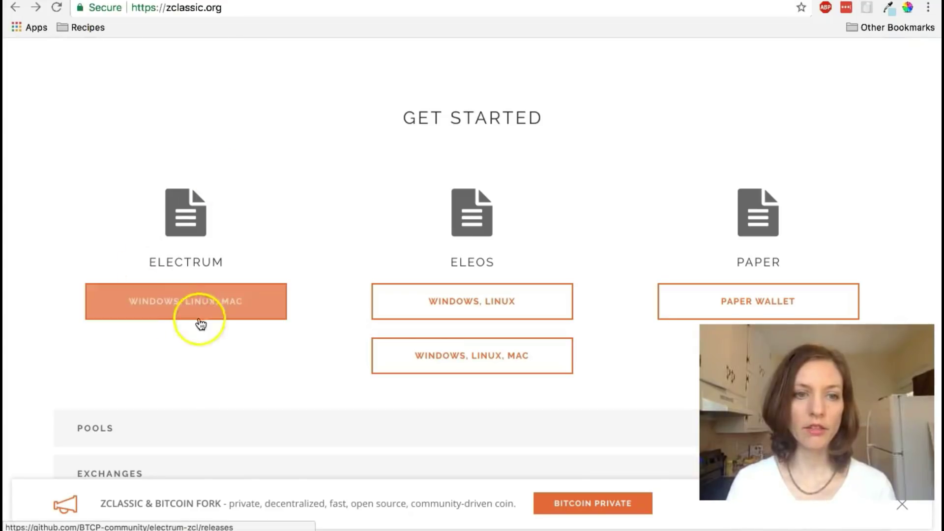
{"action": "left_click", "coordinate": [180, 310]}
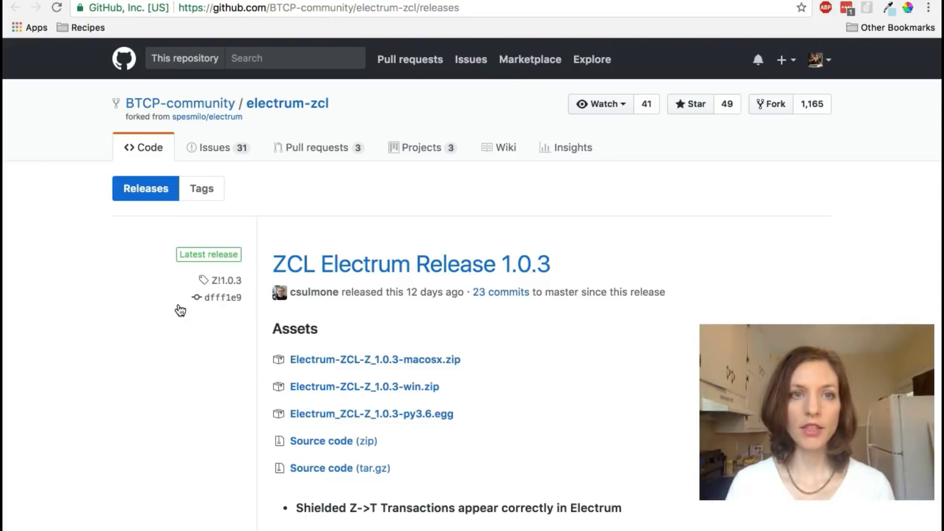
- Download Electrum-ZCL-Z_1.0.3-macosx.zip from the electrum-zcl GitHub releases page and open the finished download
{"action": "left_click", "coordinate": [197, 353]}
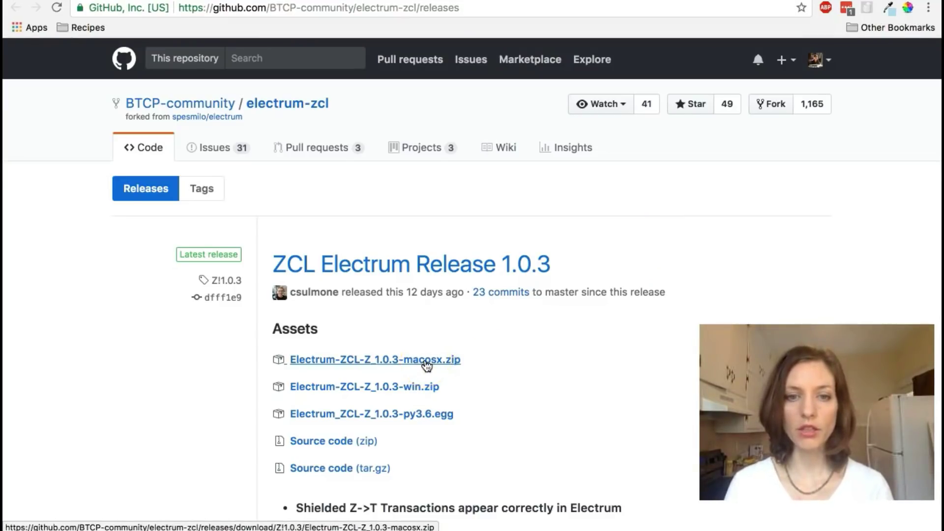
{"action": "left_click", "coordinate": [427, 365]}
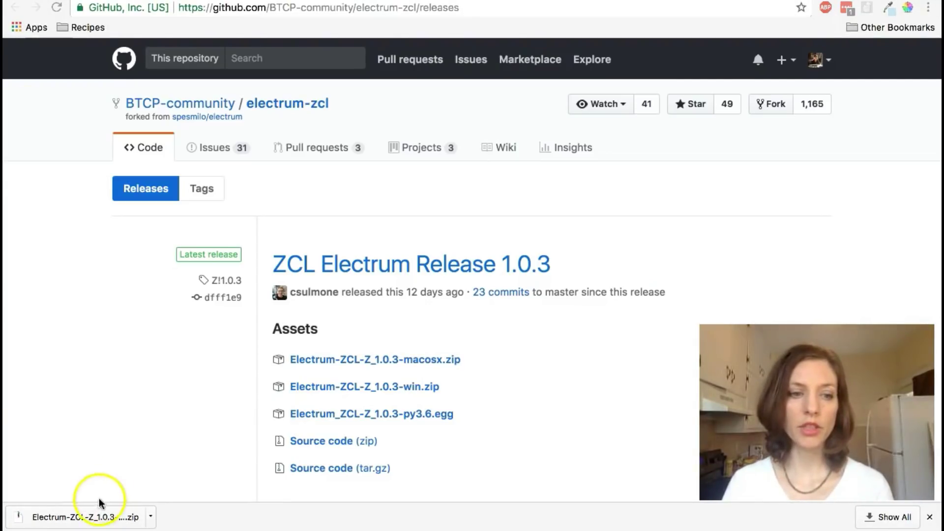
{"action": "left_click", "coordinate": [96, 515]}
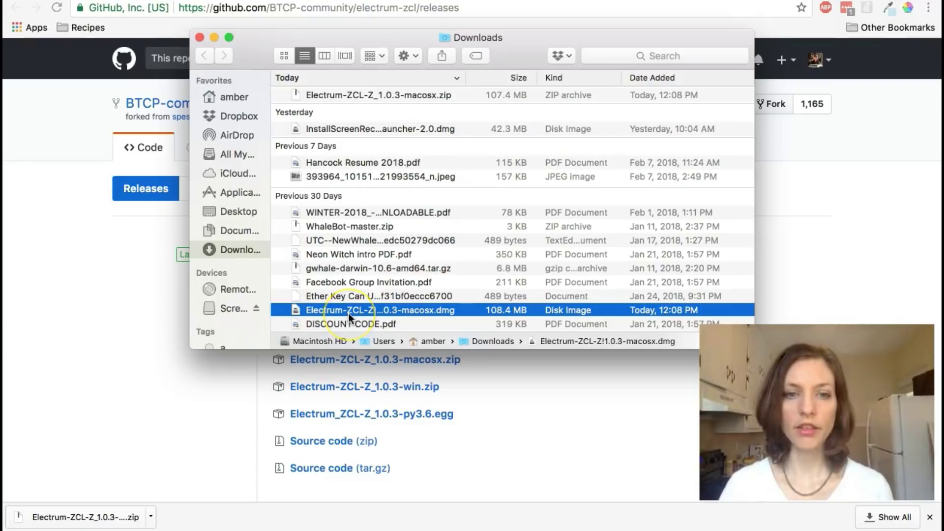
- Mount the Electrum .dmg and try launching Electrum, dismissing the unidentified developer alert
{"action": "double_click", "coordinate": [358, 310]}
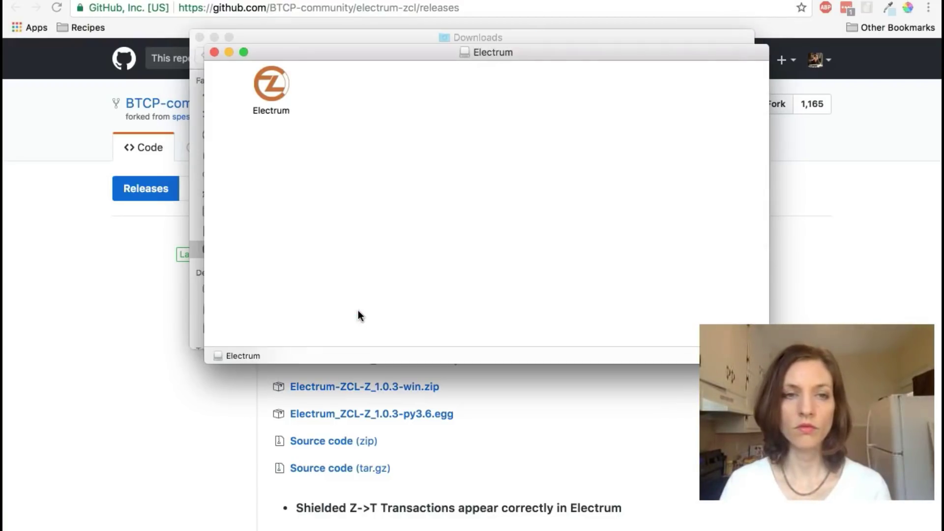
{"action": "left_click", "coordinate": [273, 89]}
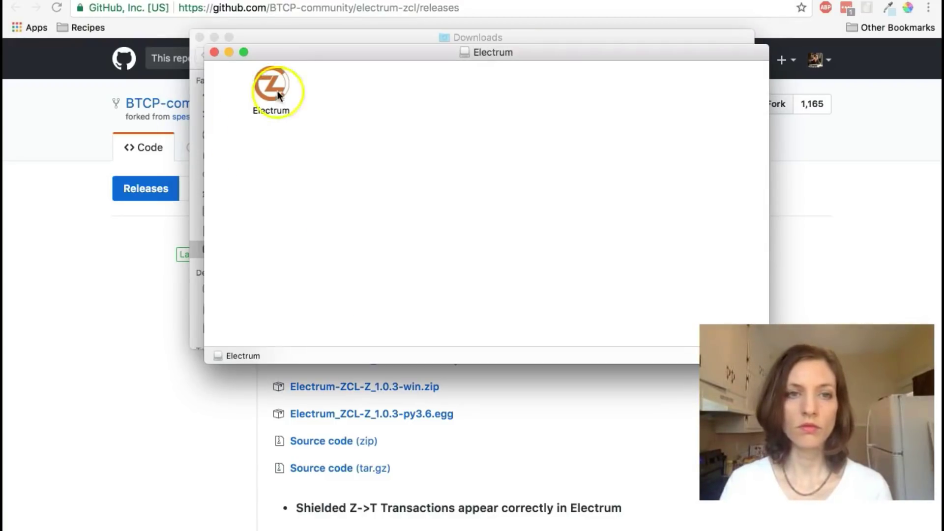
{"action": "double_click", "coordinate": [274, 88]}
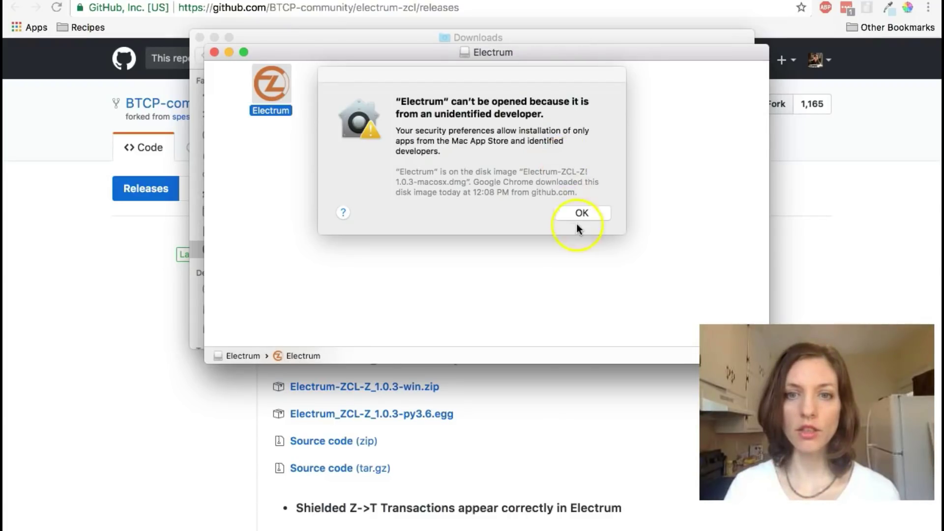
{"action": "left_click", "coordinate": [584, 213]}
- Launch Electrum through its right-click Open command and approve the unidentified developer prompt
{"action": "left_click", "coordinate": [270, 89]}
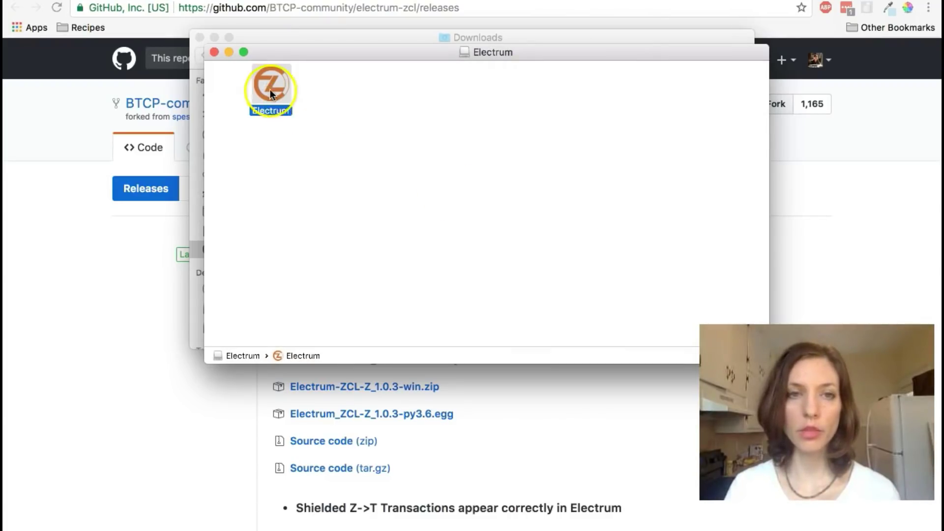
{"action": "right_click", "coordinate": [266, 86]}
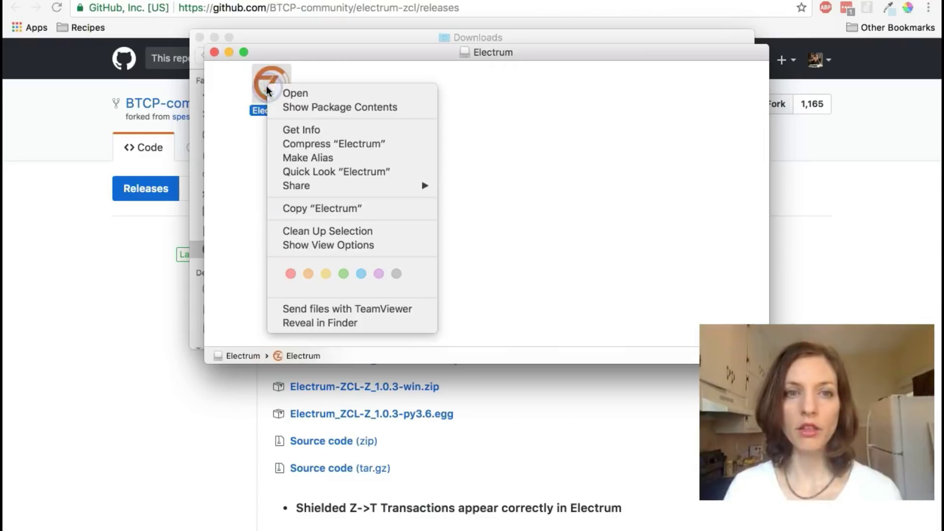
{"action": "left_click", "coordinate": [331, 95]}
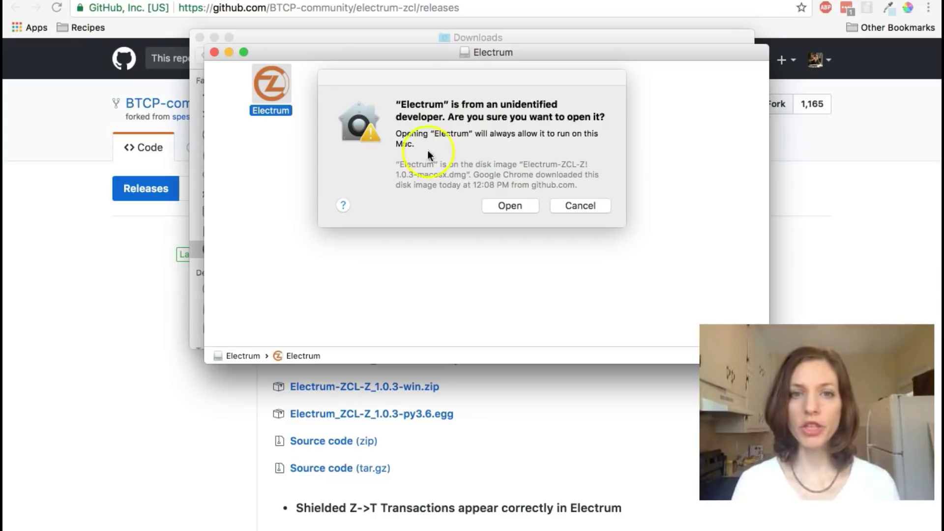
{"action": "left_click", "coordinate": [511, 205]}
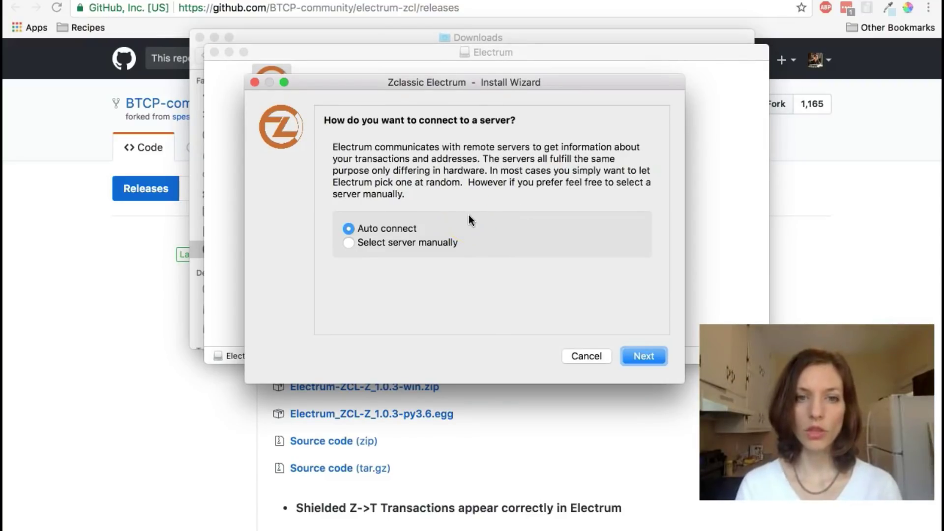
- Accept Auto connect, default_wallet, Standard wallet, Create a new seed and Standard seed type
{"action": "left_click", "coordinate": [644, 357]}
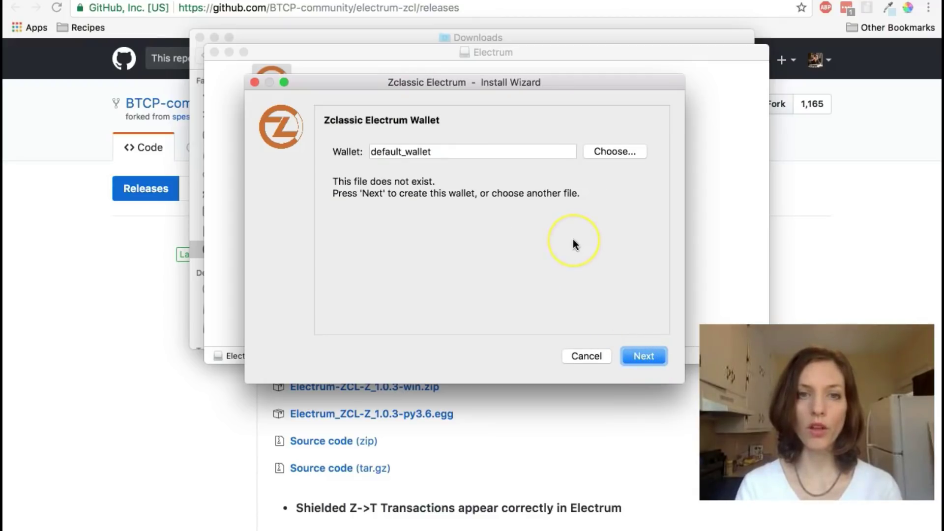
{"action": "left_click", "coordinate": [642, 358]}
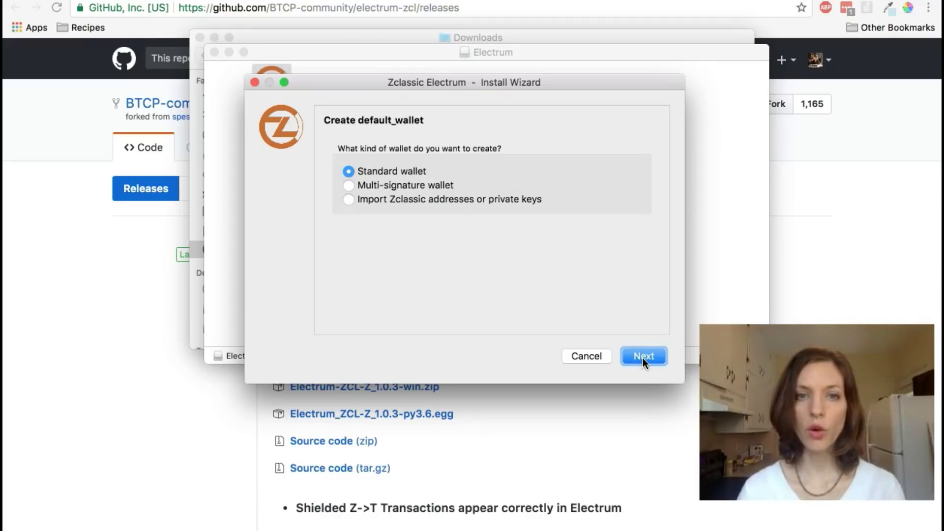
{"action": "left_click", "coordinate": [641, 355]}
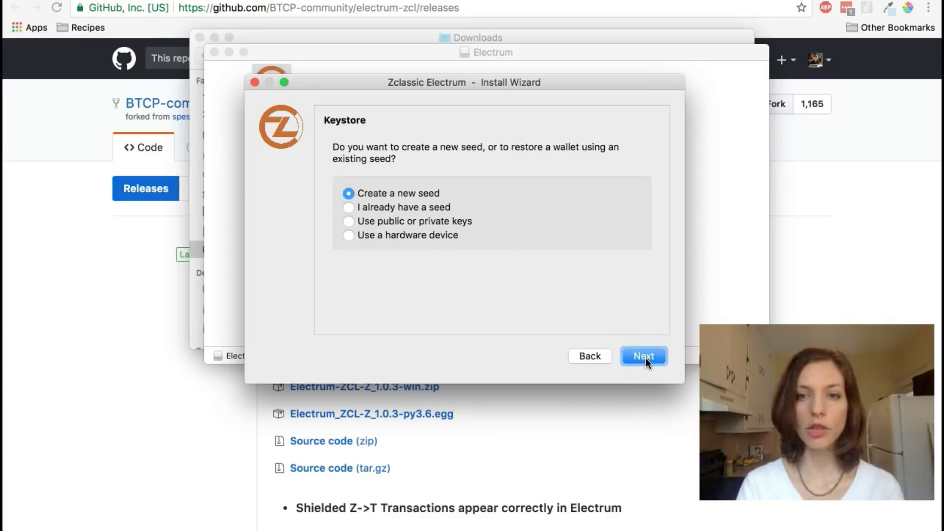
{"action": "left_click", "coordinate": [644, 355]}
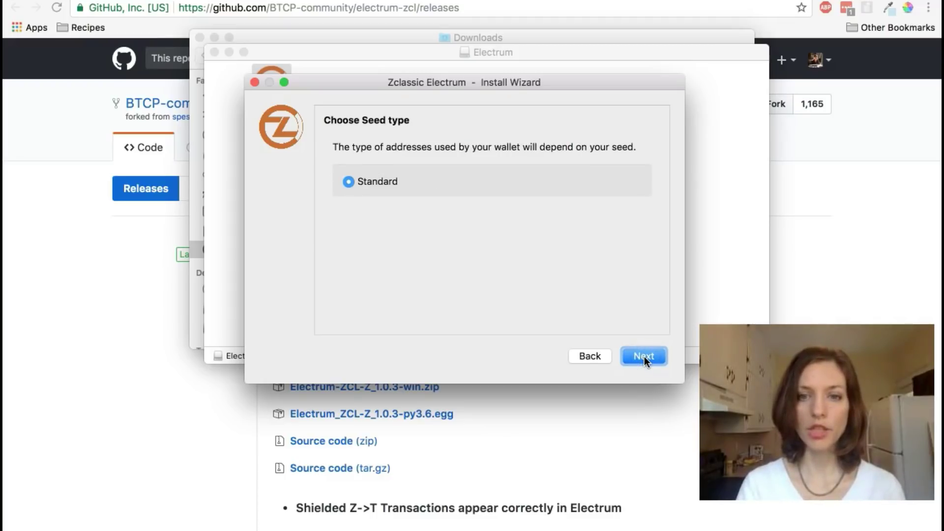
{"action": "left_click", "coordinate": [644, 356]}
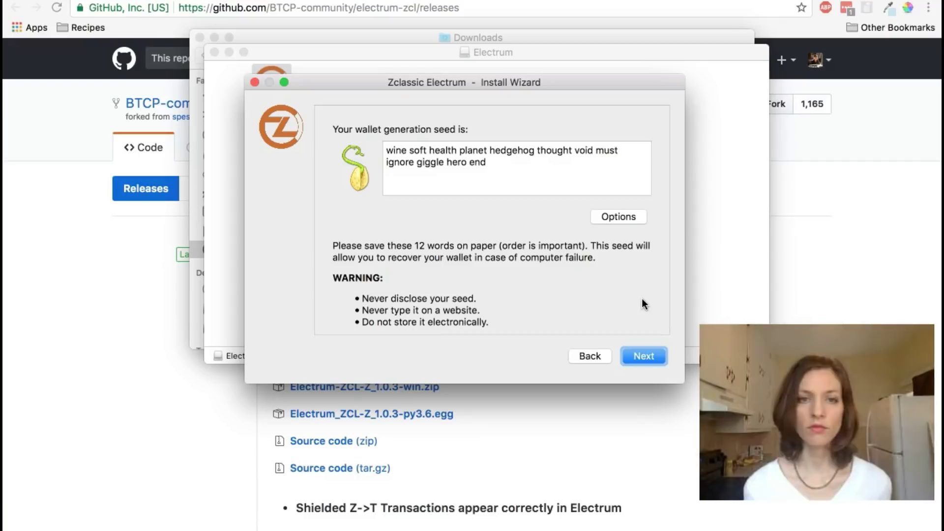
- Retype the 12-word recovery seed into the Confirm Seed box and submit it
{"action": "left_click", "coordinate": [641, 358]}
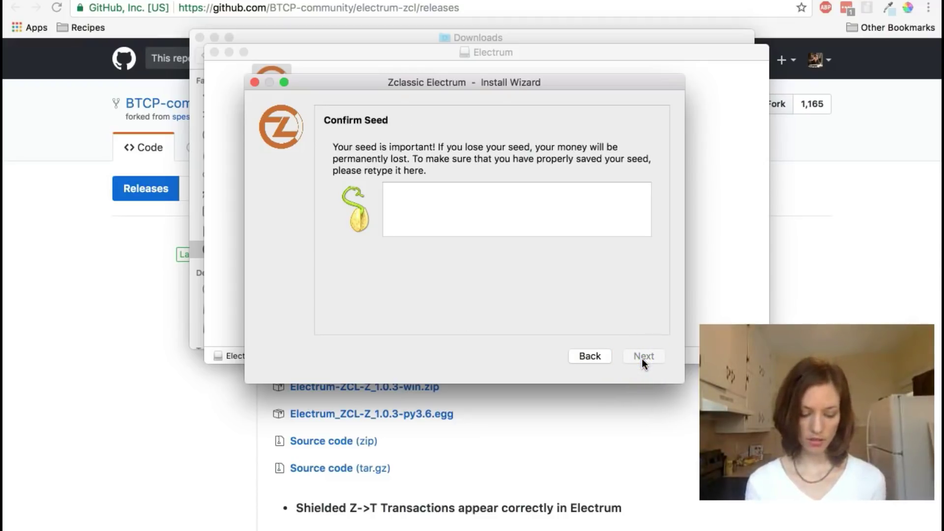
{"action": "left_click", "coordinate": [485, 205]}
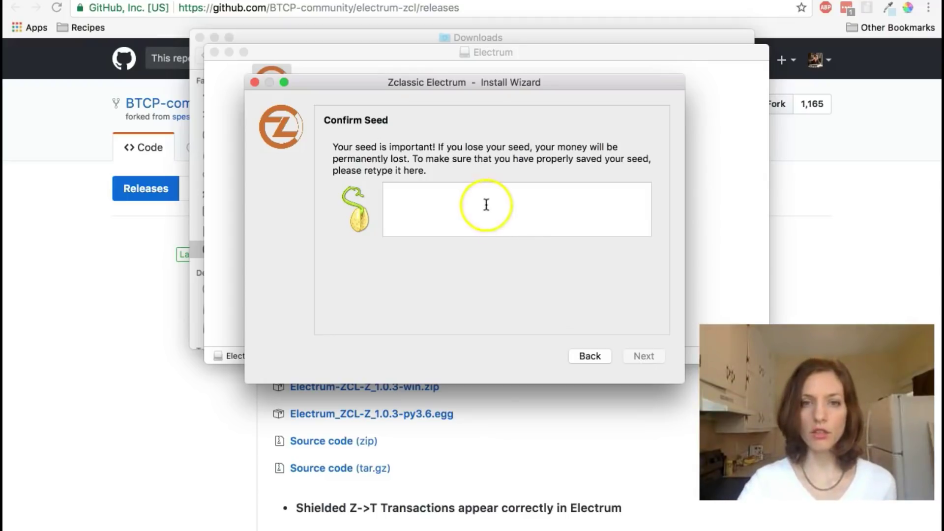
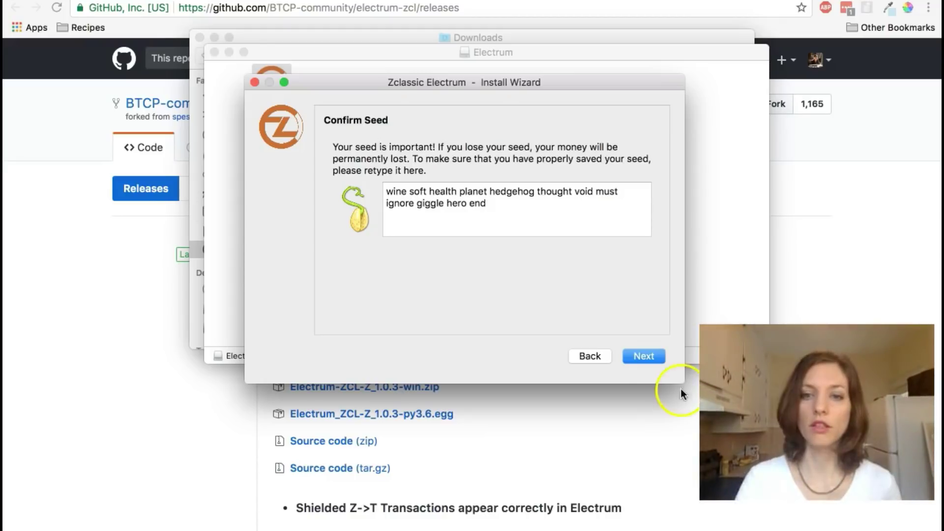
{"action": "left_click", "coordinate": [643, 357]}
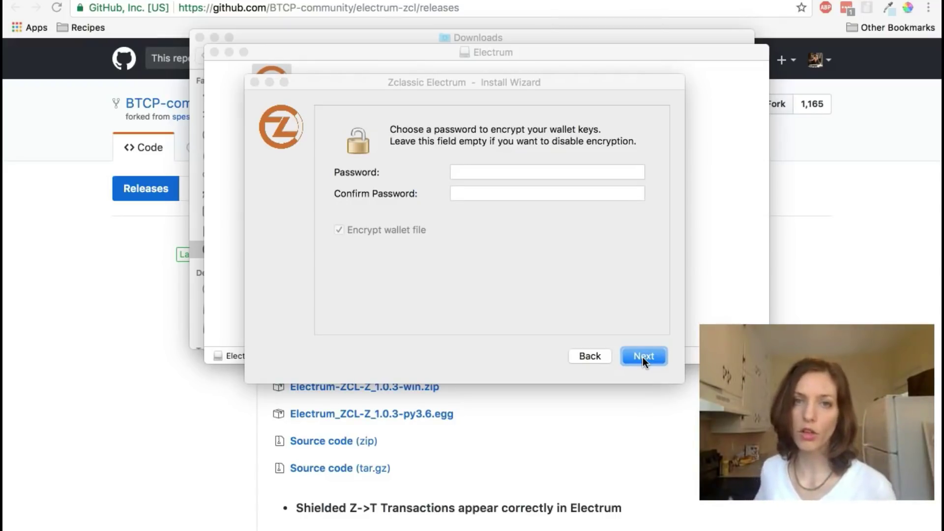
{"action": "left_click", "coordinate": [516, 173]}
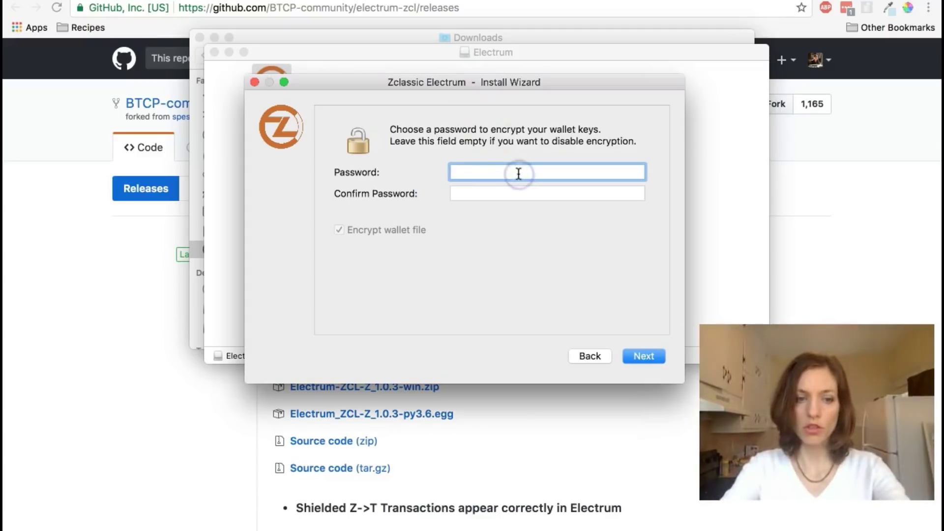
- Enter and confirm the wallet password, keeping Encrypt wallet file checked
{"action": "type", "text": "•••••••••"}
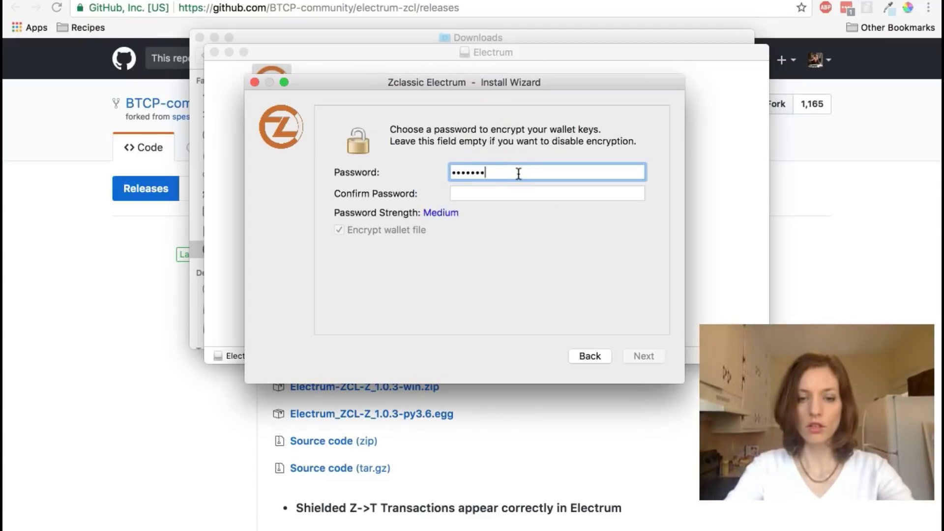
{"action": "left_click", "coordinate": [523, 196]}
{"action": "type", "text": "••••••••••"}
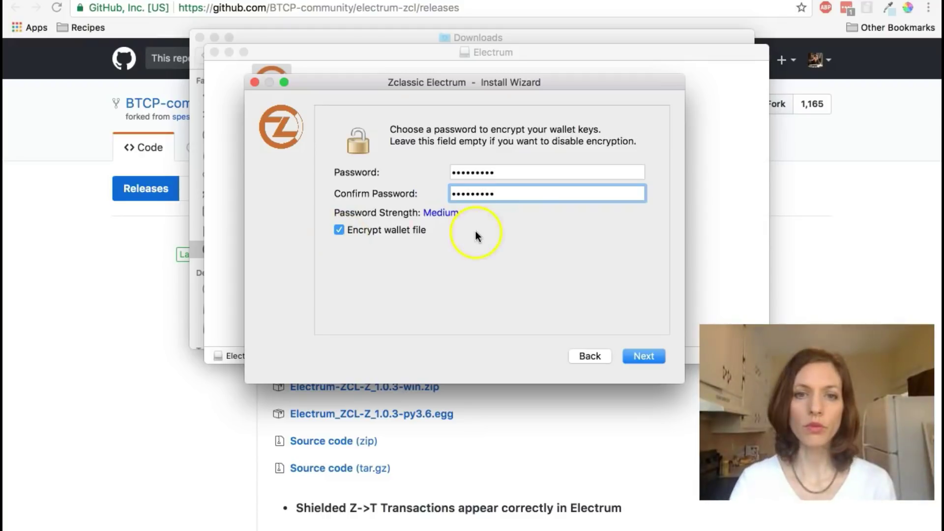
{"action": "left_click", "coordinate": [646, 357]}
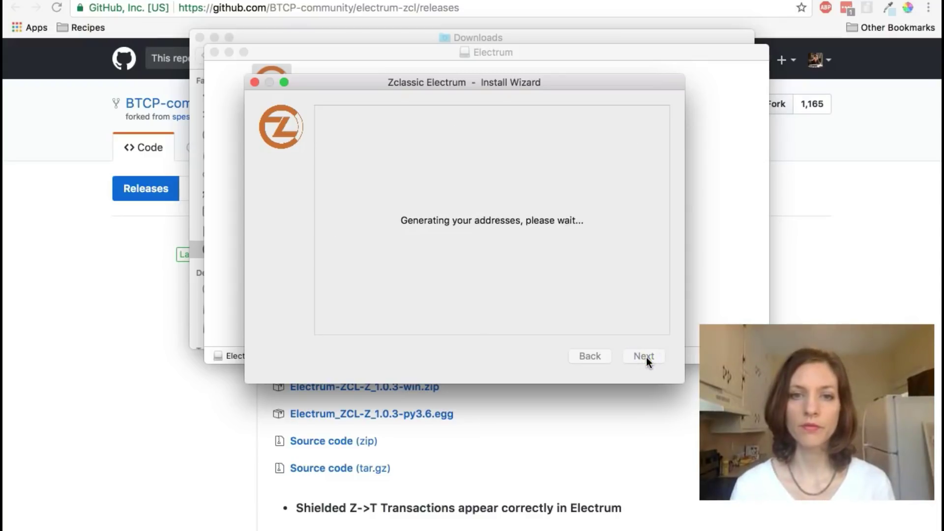